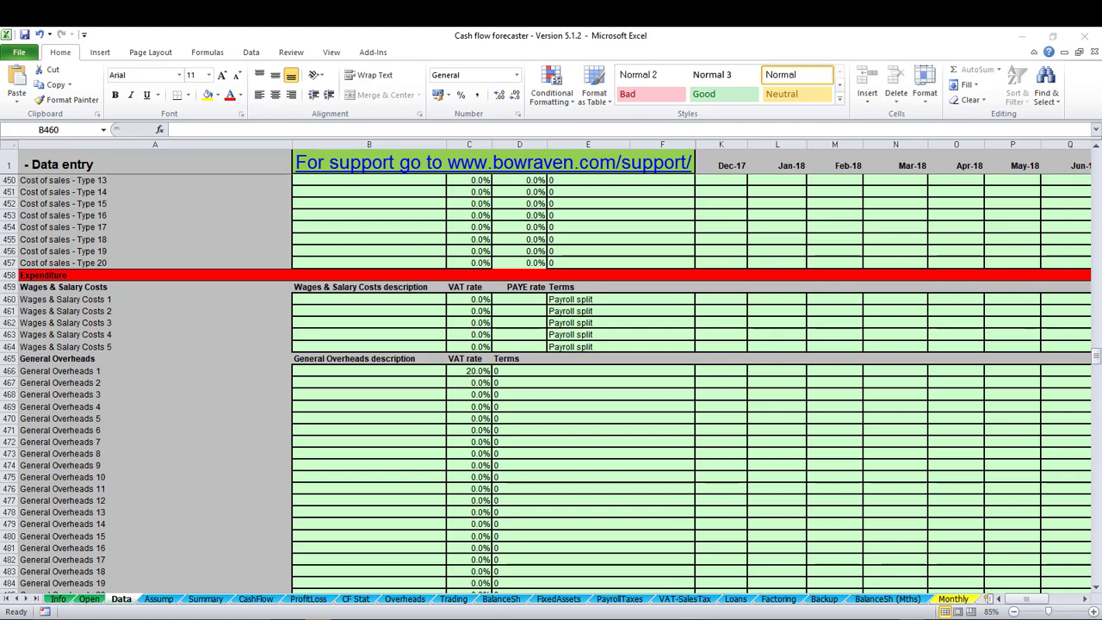
# Choose Office wages & salaries as the description of the first Wages & Salary Costs line
pyautogui.click(360, 299)
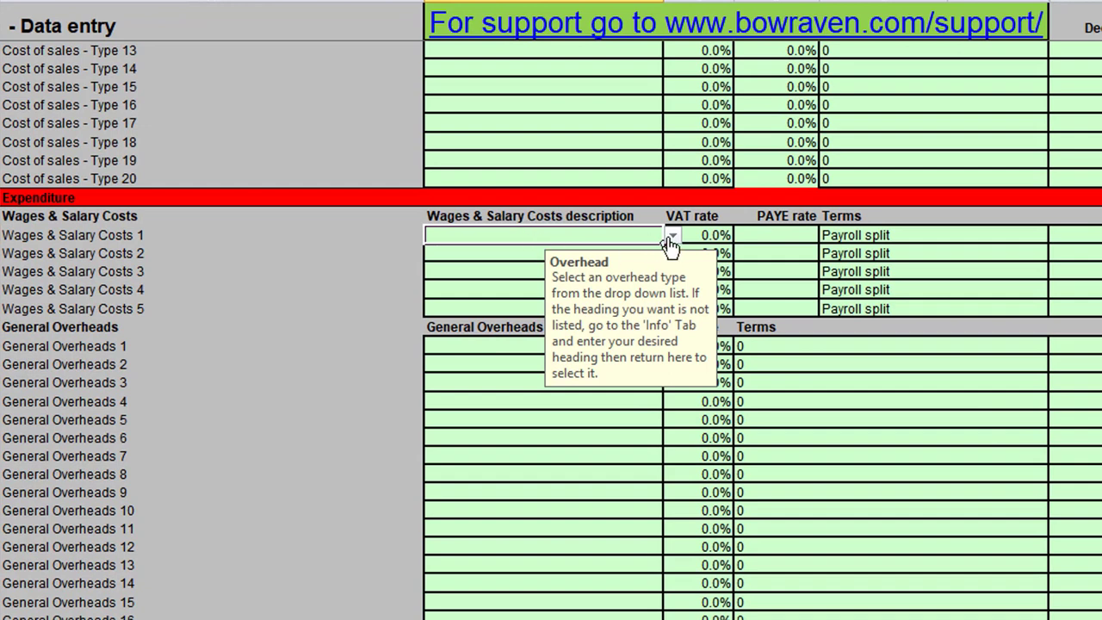
pyautogui.click(667, 239)
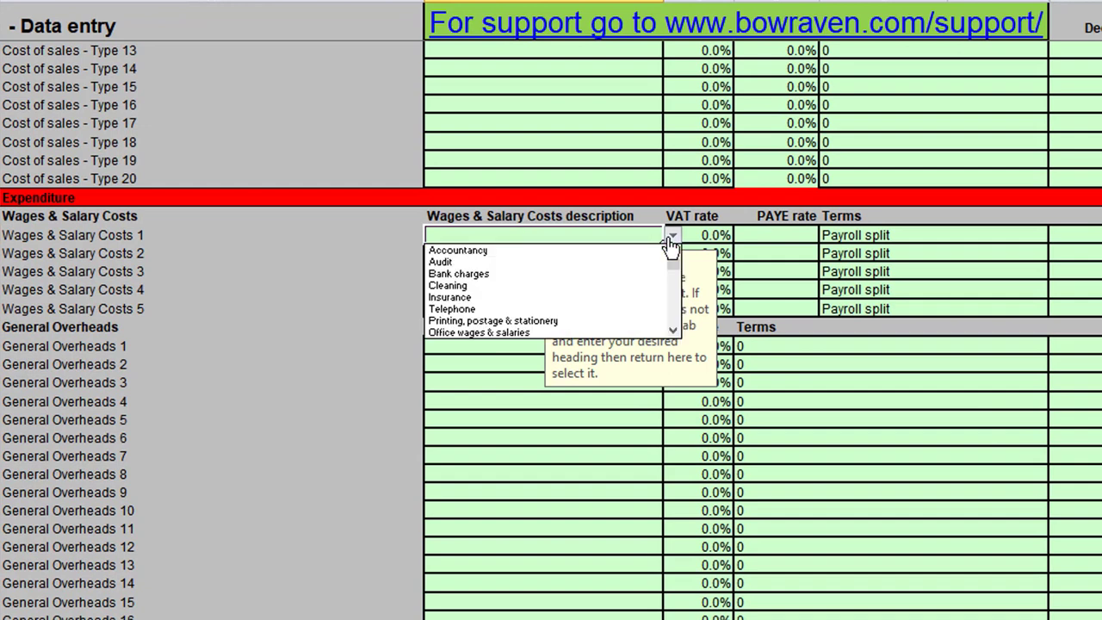
pyautogui.click(509, 334)
# Enter 1000 as the Dec-17 amount for Office wages & salaries and fill it across the following months
pyautogui.press('Tab')
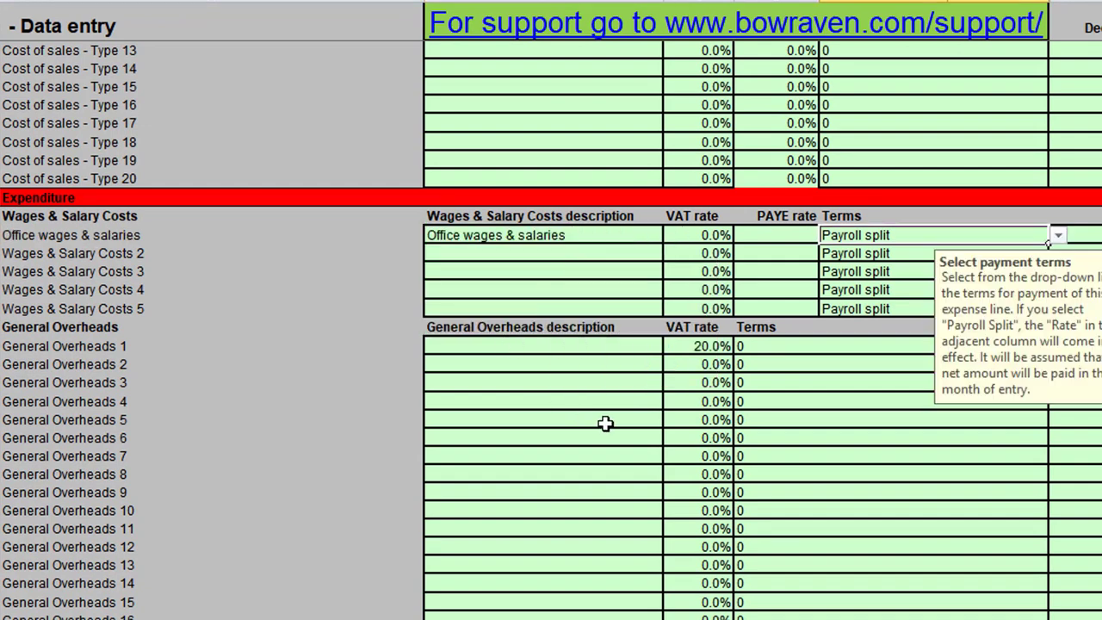
pyautogui.press('Tab')
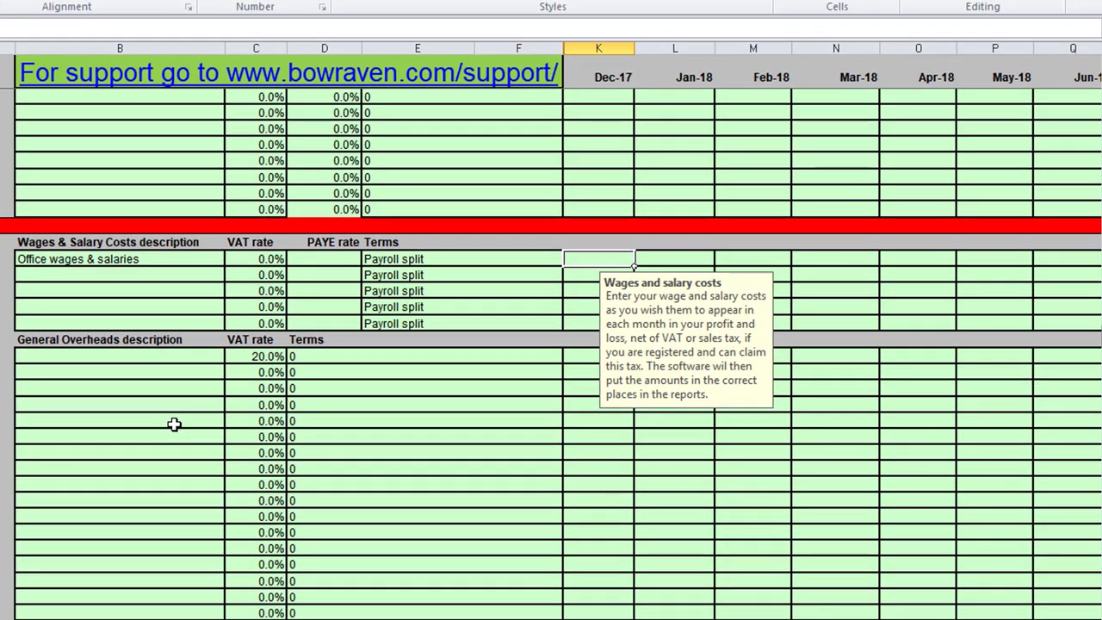
pyautogui.write('1000')
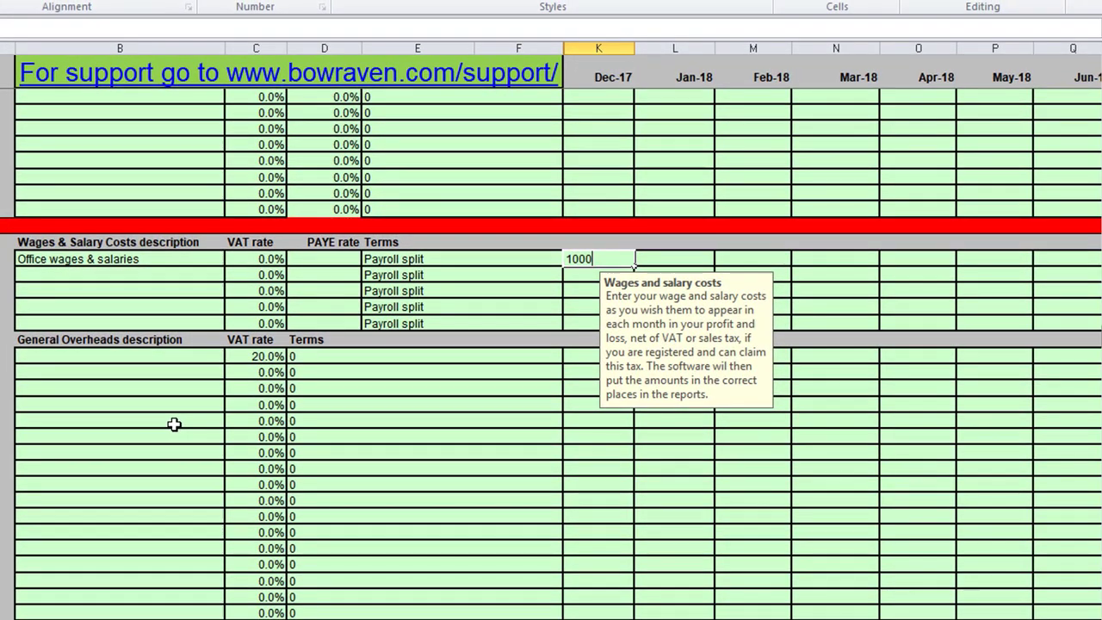
pyautogui.press('Return')
pyautogui.press('Up')
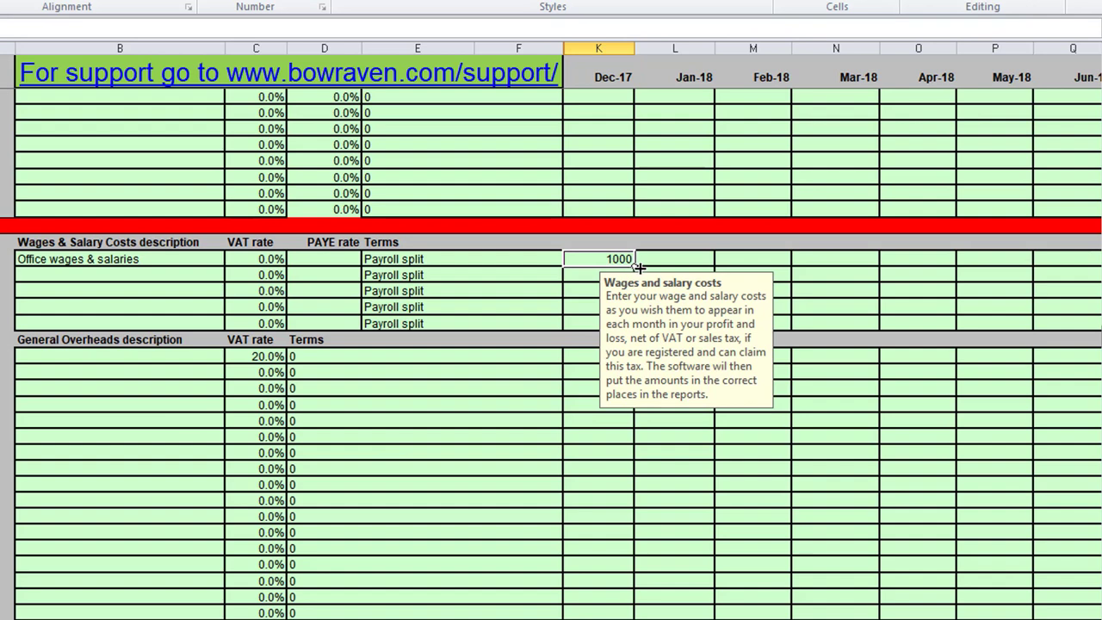
pyautogui.moveTo(638, 268); pyautogui.dragTo(792, 304)
# Set the PAYE rate of the Office wages & salaries line to 20% and look through the other available rates
pyautogui.press('Left')
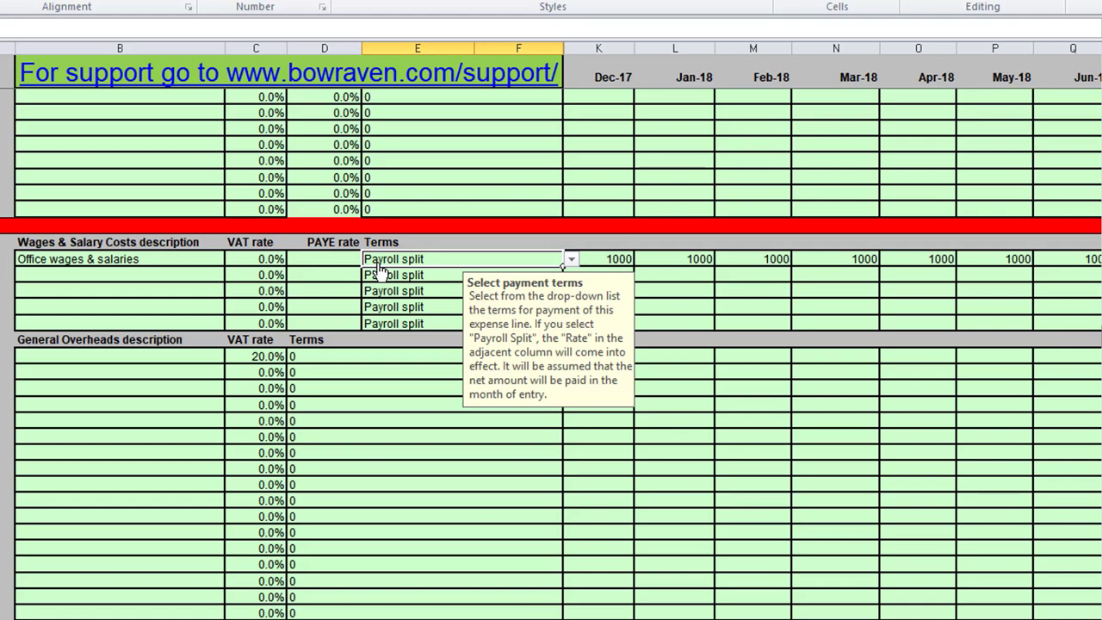
pyautogui.click(320, 260)
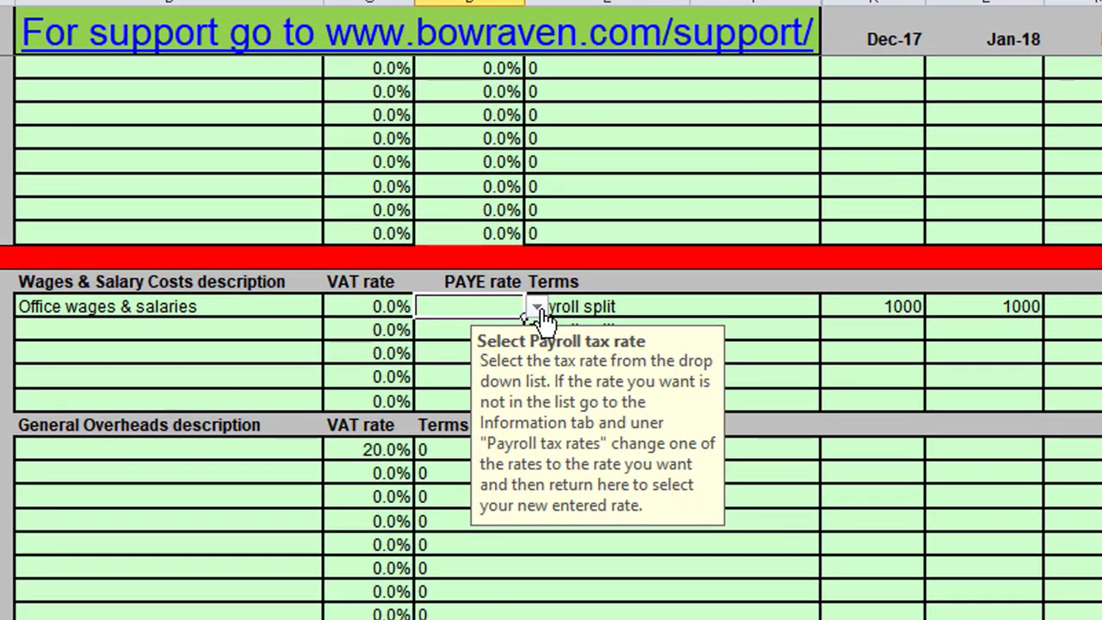
pyautogui.click(525, 304)
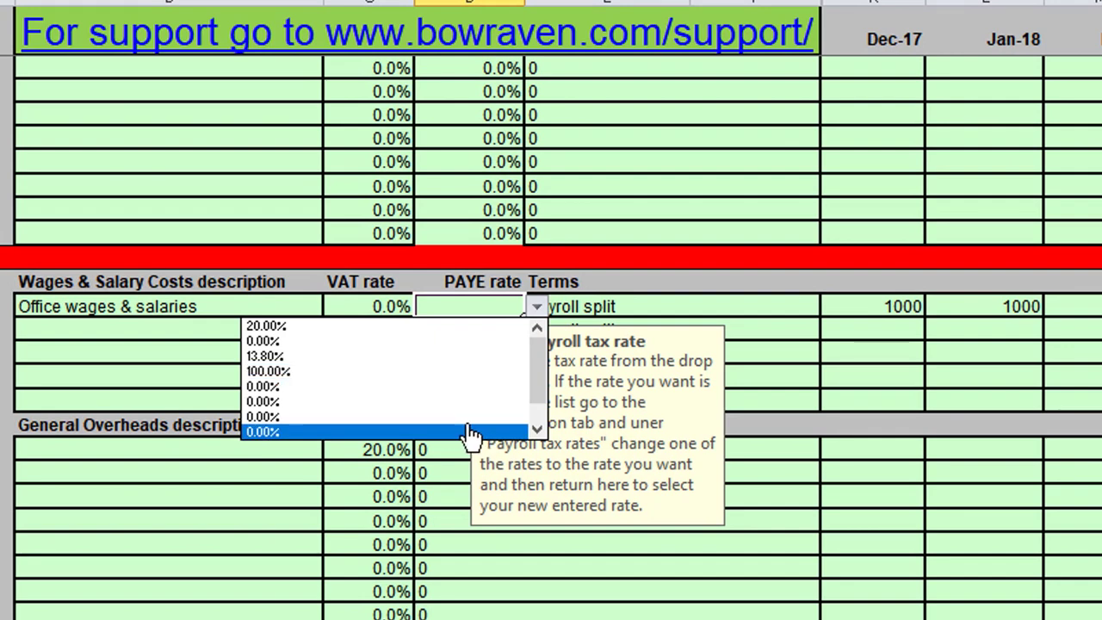
pyautogui.click(354, 327)
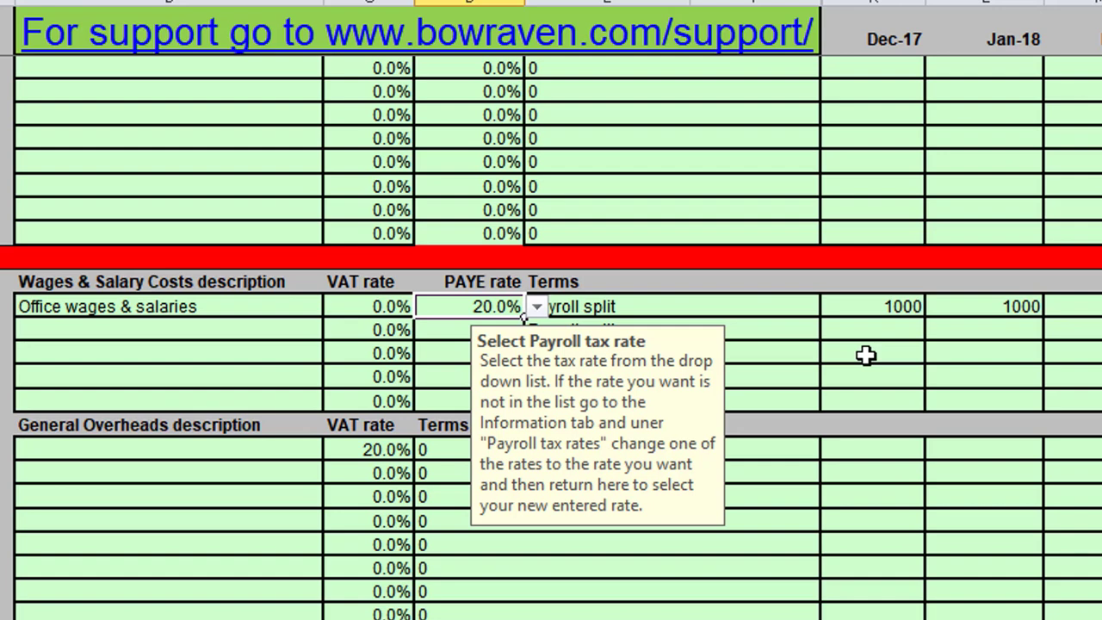
pyautogui.click(536, 308)
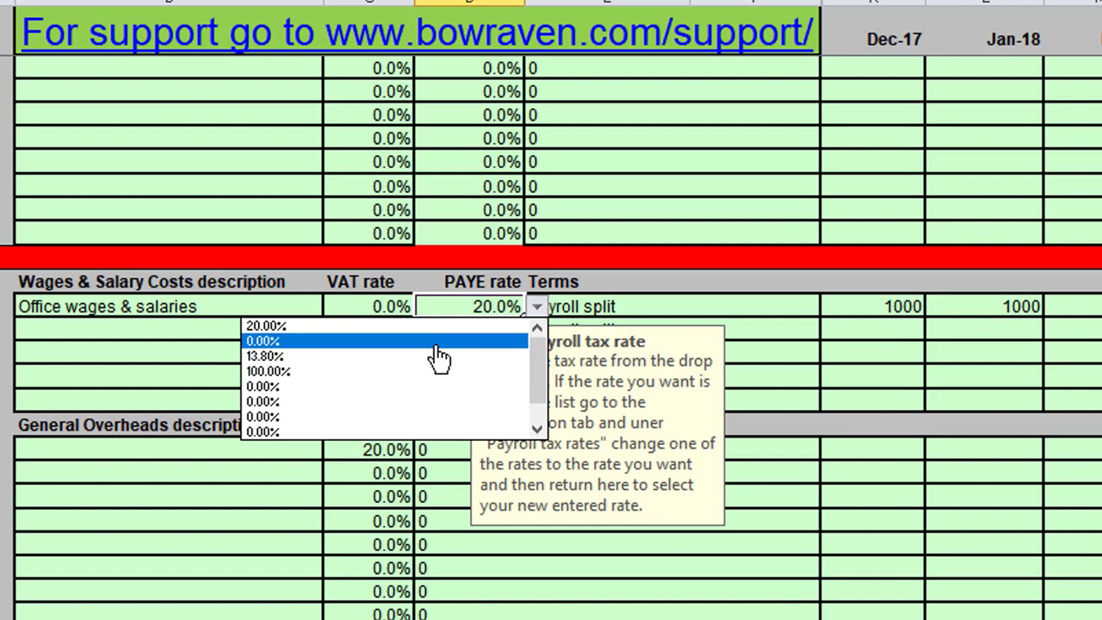
pyautogui.press('Escape')
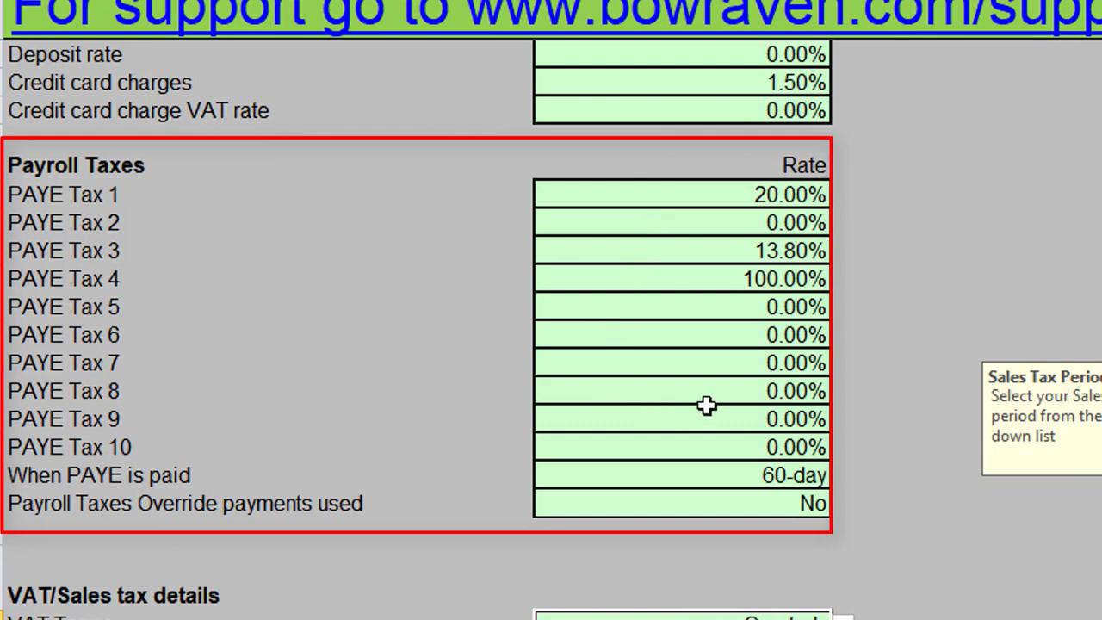
# Set PAYE Tax 5 to 35% in the company information and apply that rate to the Office wages & salaries line
pyautogui.click(698, 307)
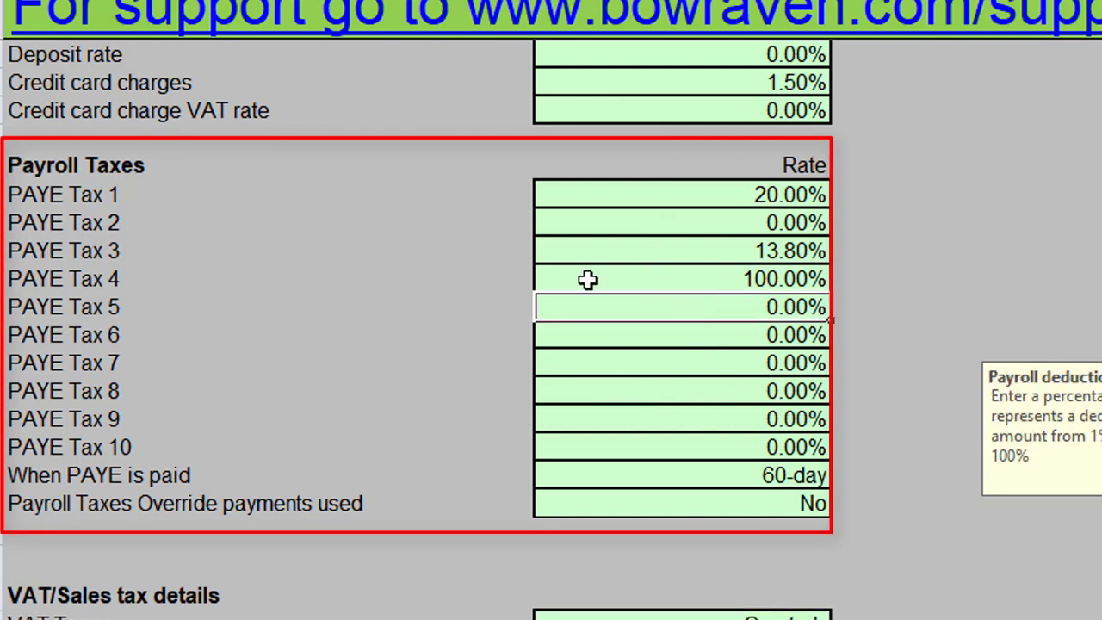
pyautogui.write('35')
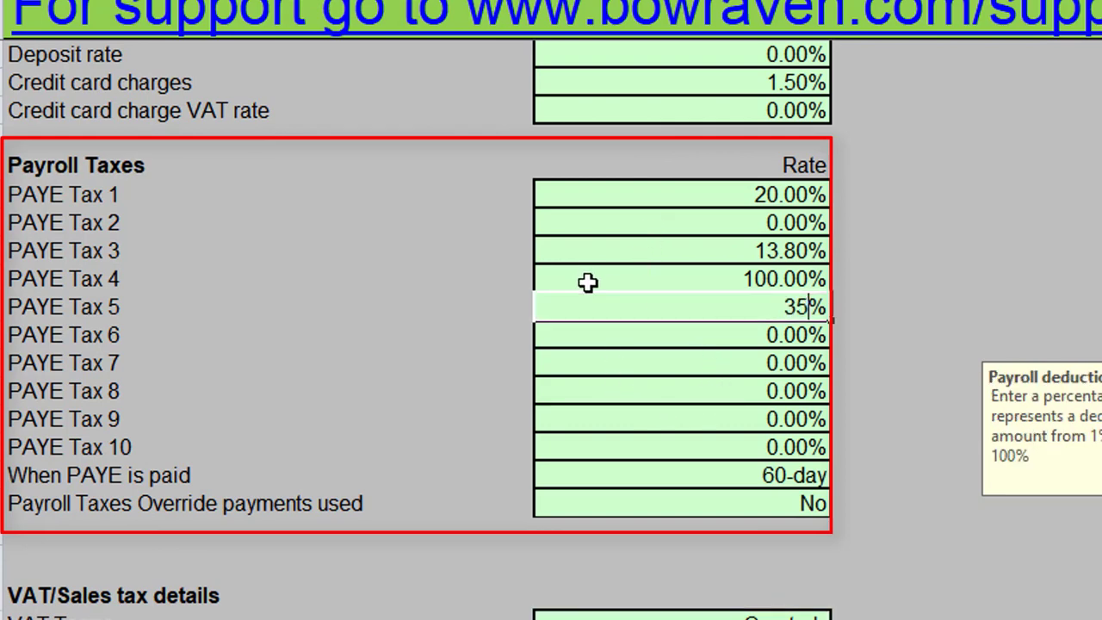
pyautogui.press('Return')
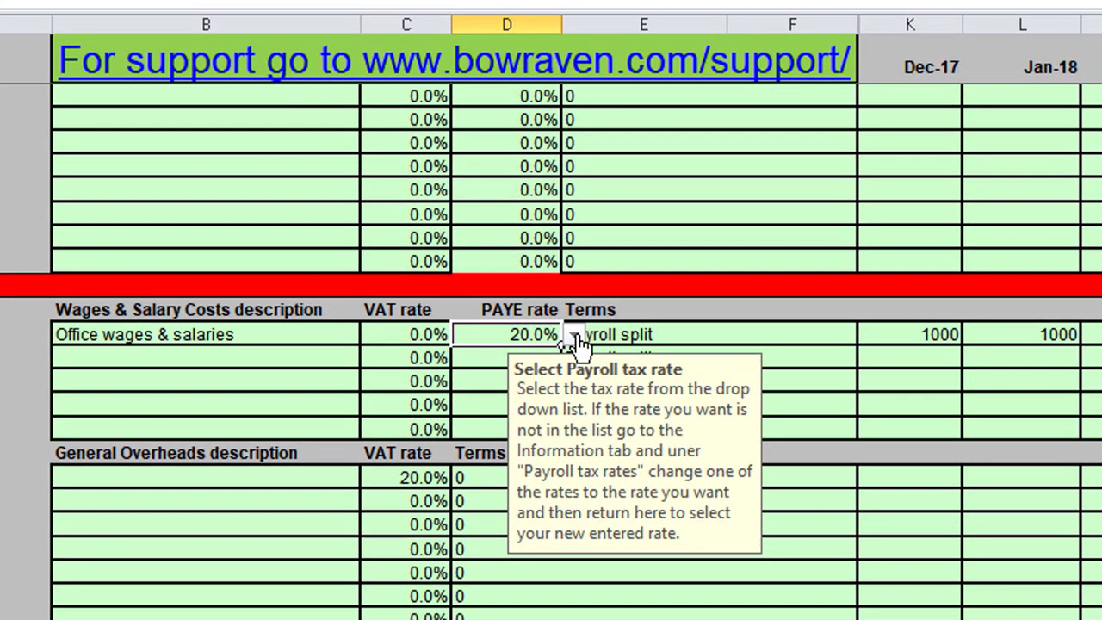
pyautogui.click(1036, 218)
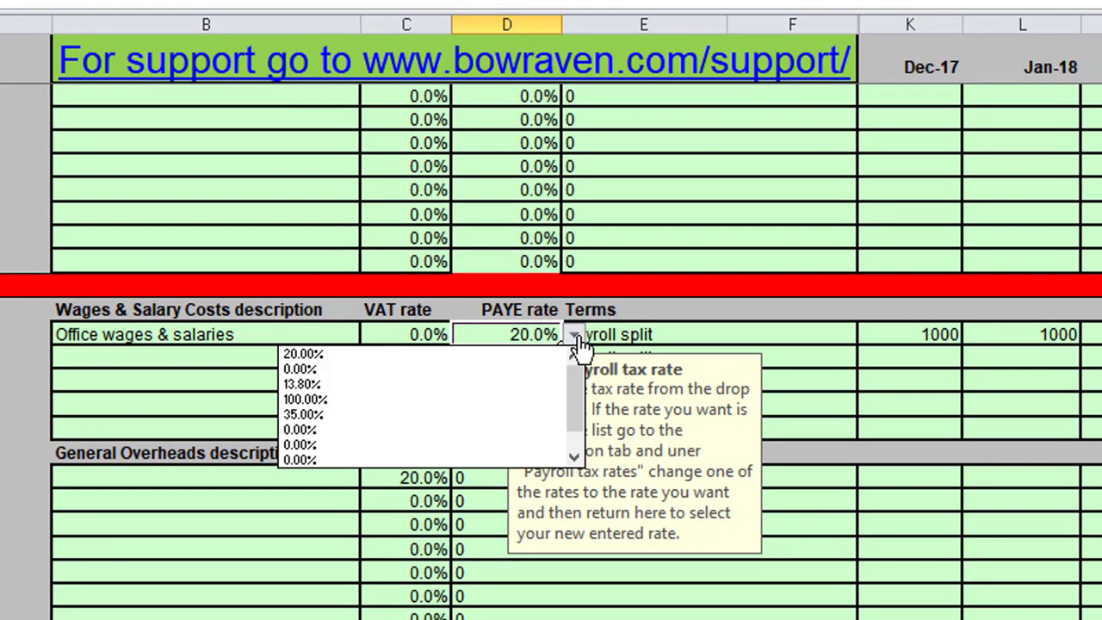
pyautogui.click(399, 415)
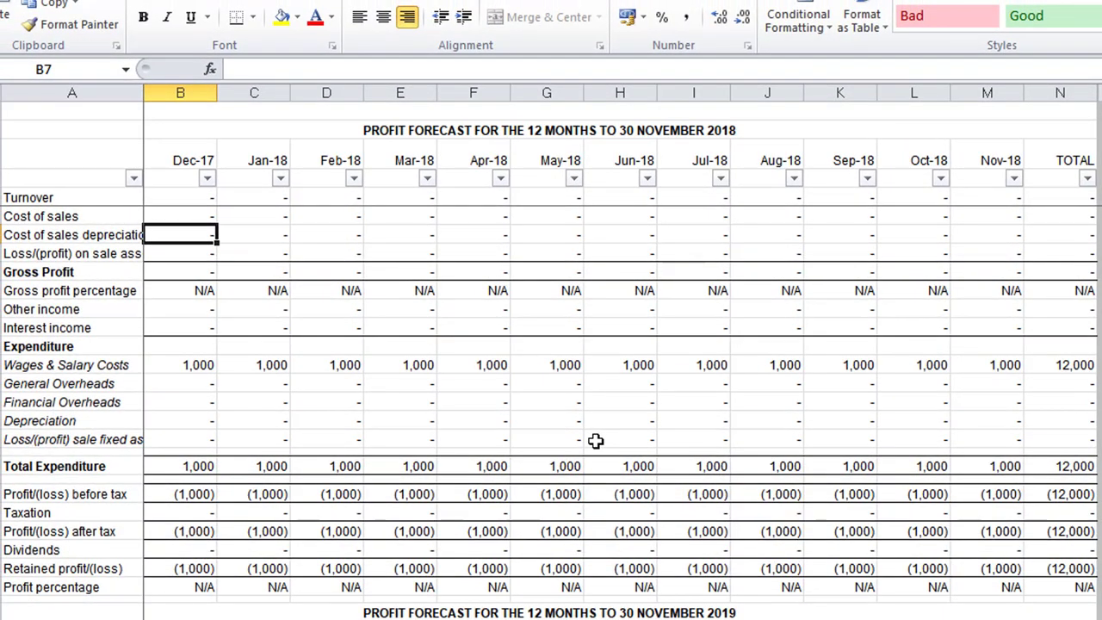
# Examine the wages and salary costs in the profit forecast and the wages and PAYE payments in the cash forecast
pyautogui.press('Down')
pyautogui.press('Down')
pyautogui.press('Down')
pyautogui.press('Down')
pyautogui.press('Down')
pyautogui.press('Down')
pyautogui.press('Down')
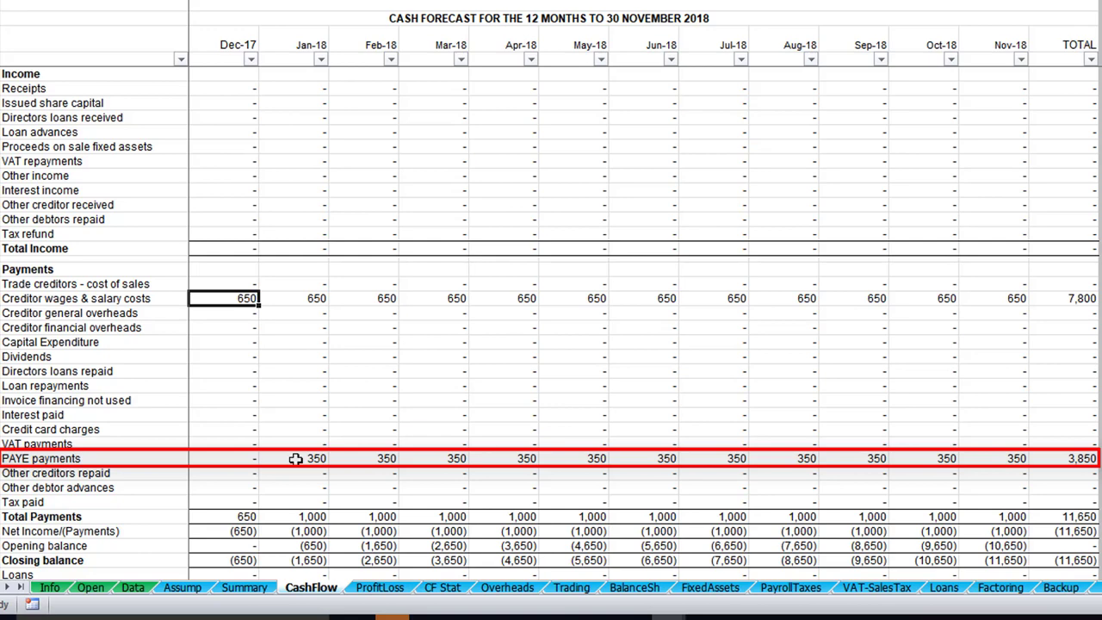
# Set When PAYE is paid to 60-day in the company information's Payroll Taxes section
pyautogui.click(50, 588)
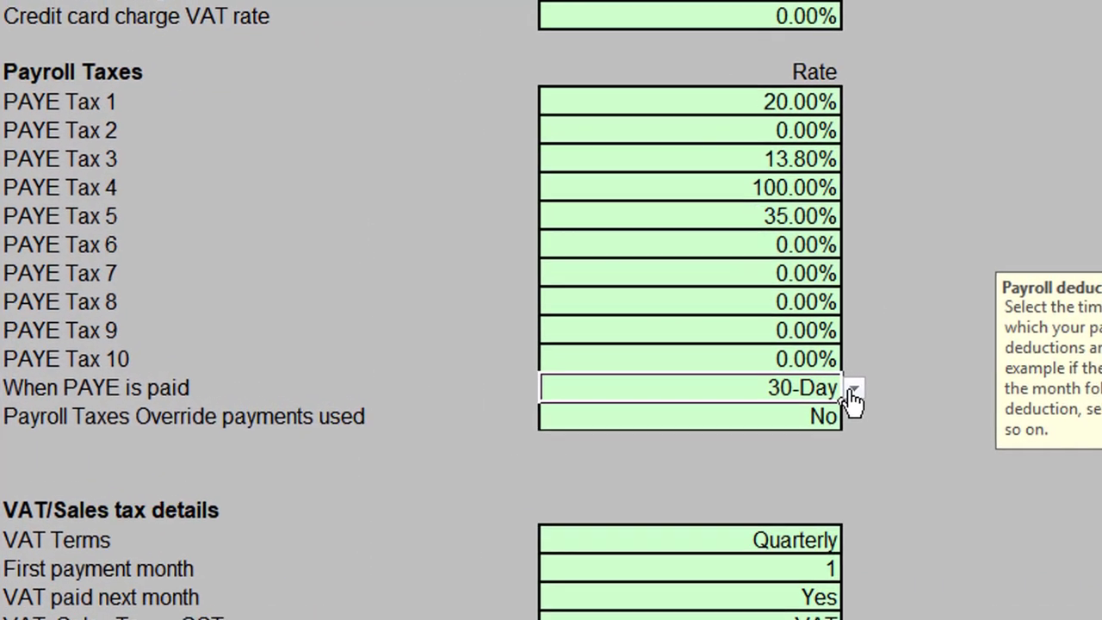
pyautogui.click(570, 372)
pyautogui.click(630, 448)
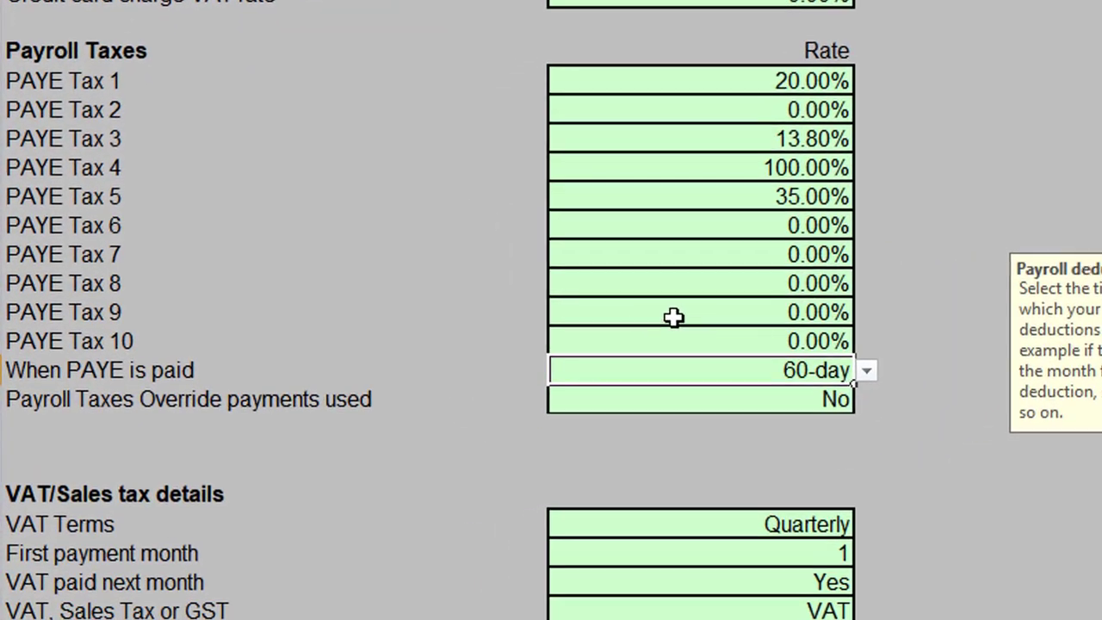
# Set Payroll Taxes Override payments used to Yes in the Payroll Taxes section
pyautogui.click(762, 397)
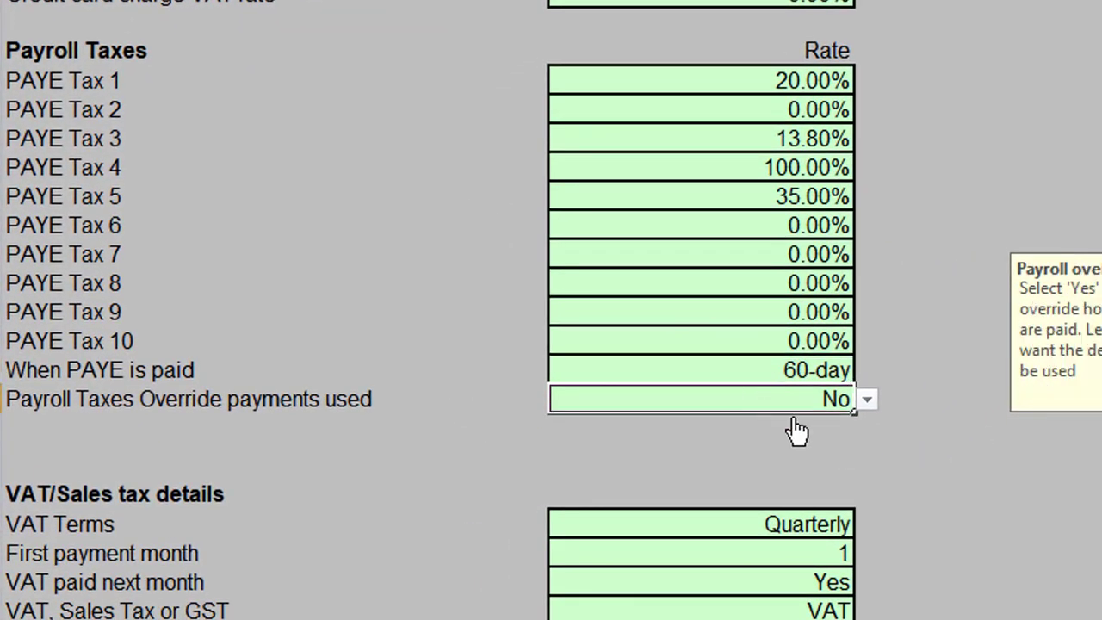
pyautogui.click(866, 399)
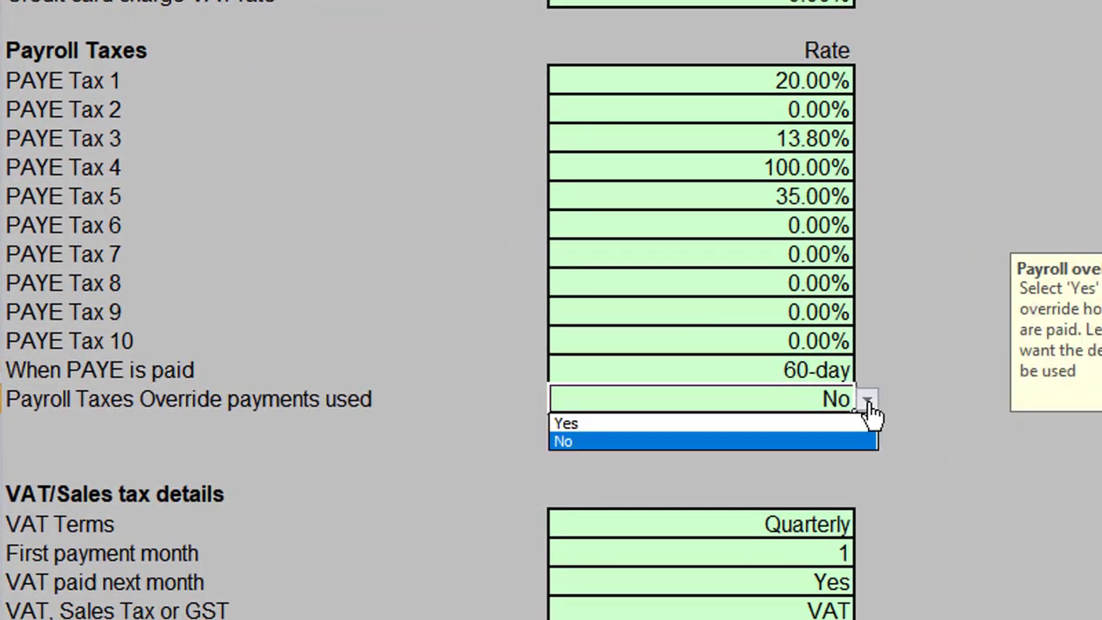
pyautogui.click(809, 424)
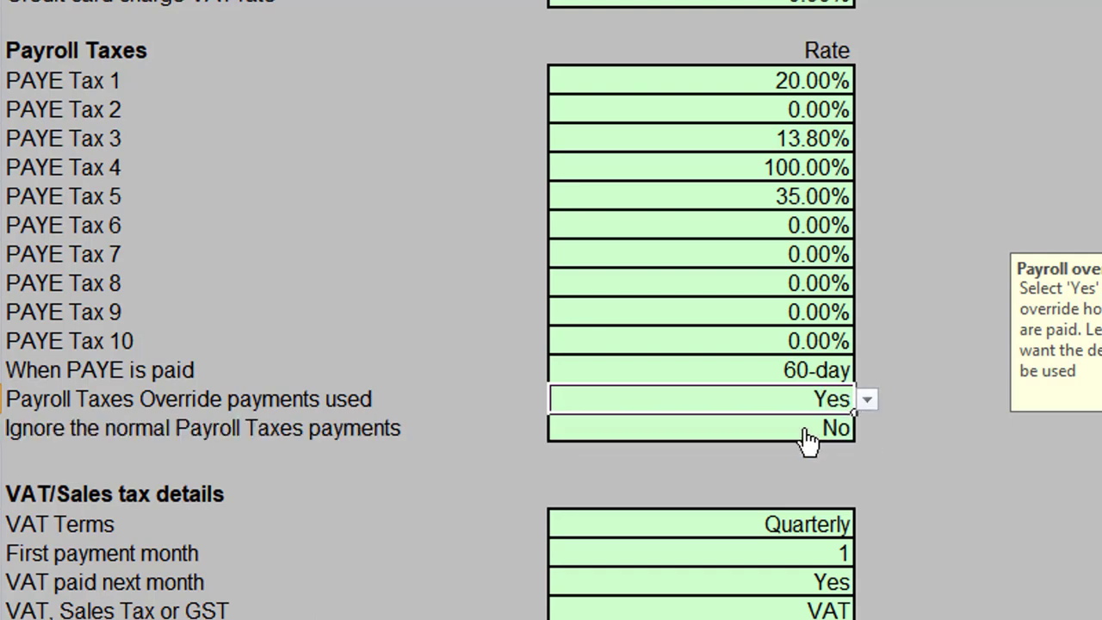
pyautogui.click(718, 435)
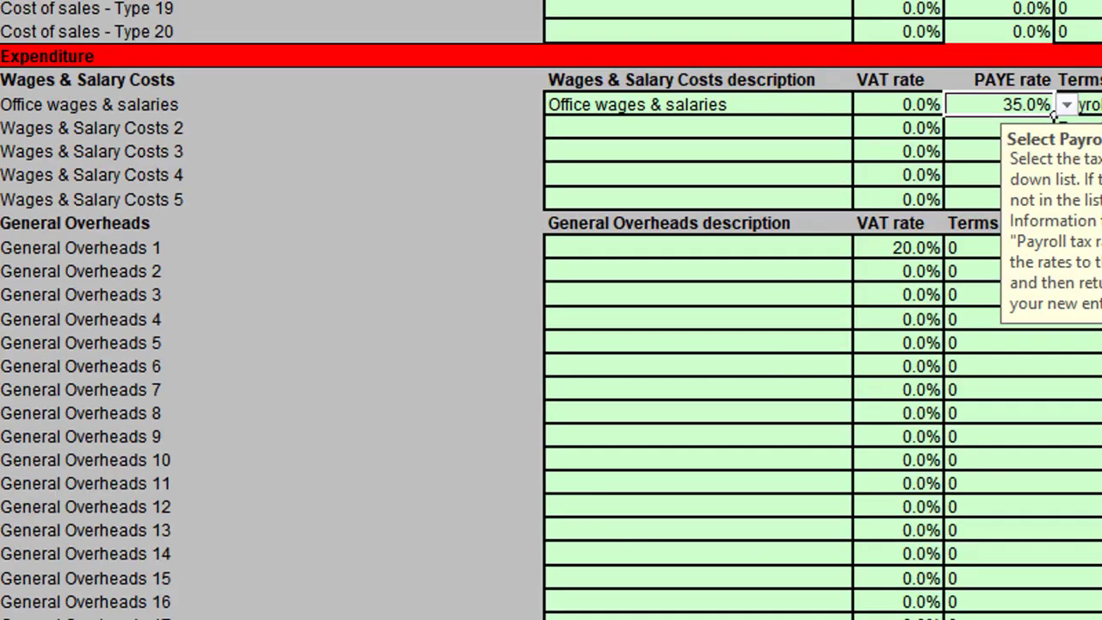
# Enter a 1000 payroll taxes override payment for Mar-18 in the data entry sheet
pyautogui.scroll(-15, 307, 423)
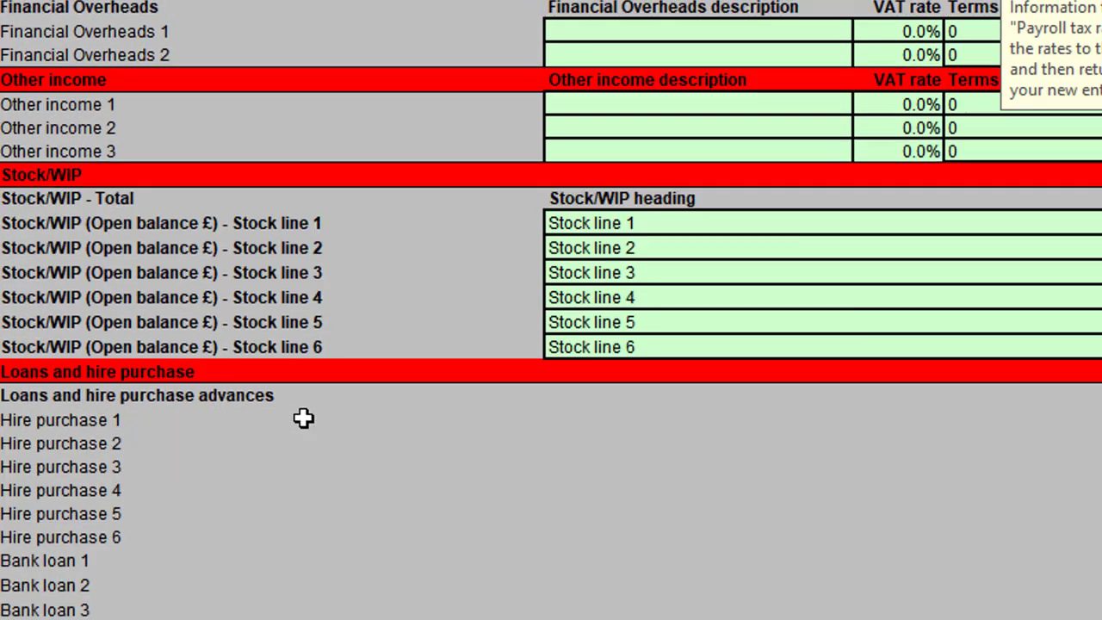
pyautogui.scroll(-15, 295, 420)
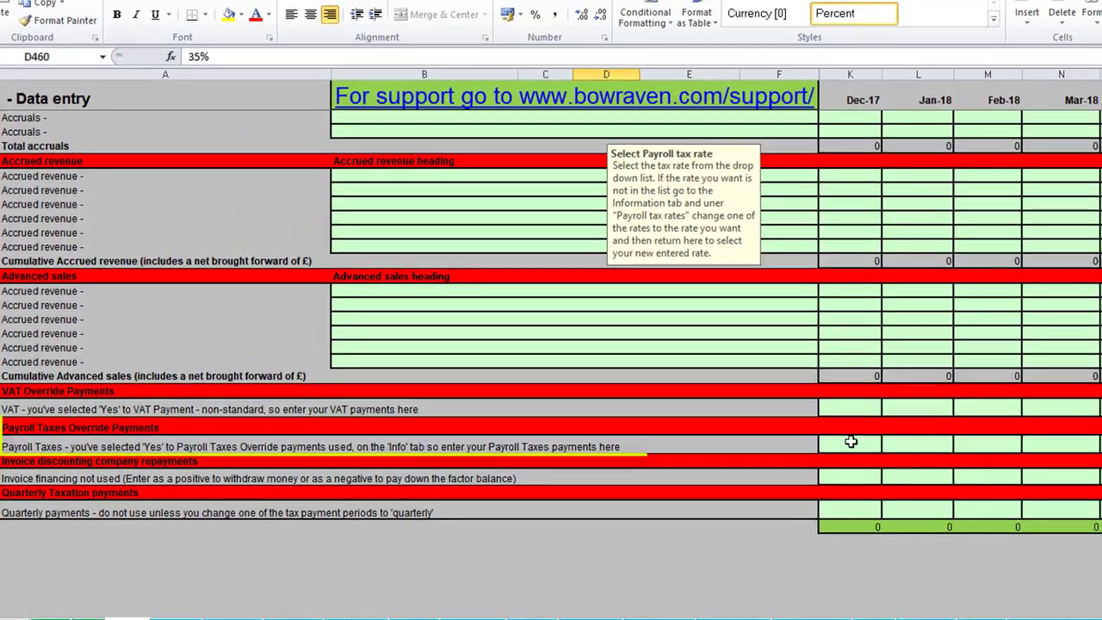
pyautogui.click(867, 443)
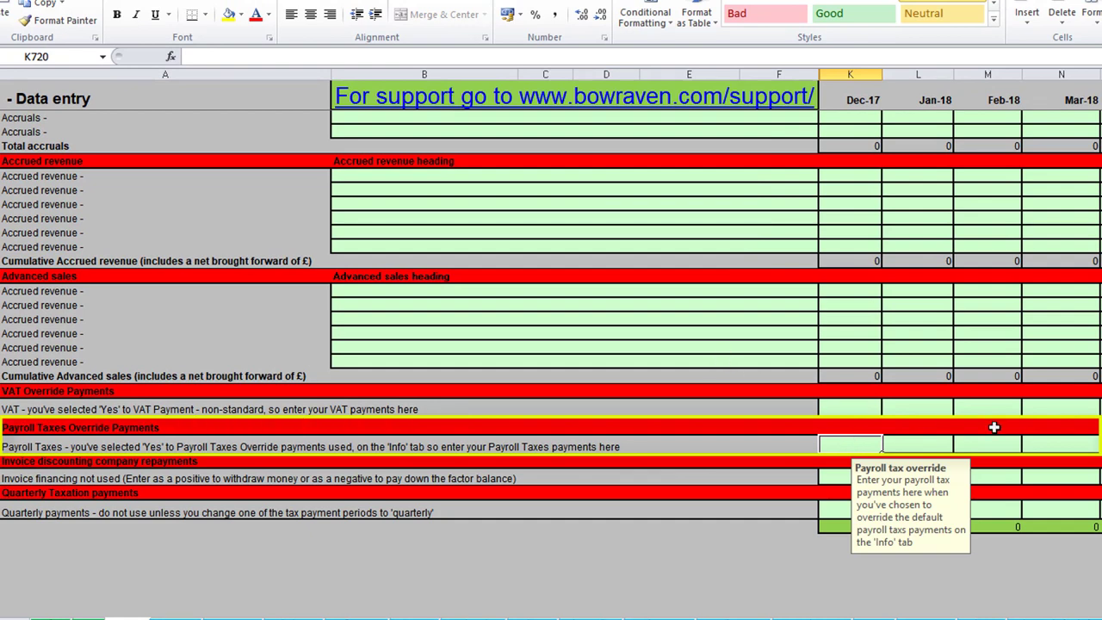
pyautogui.click(1042, 445)
pyautogui.write('1000')
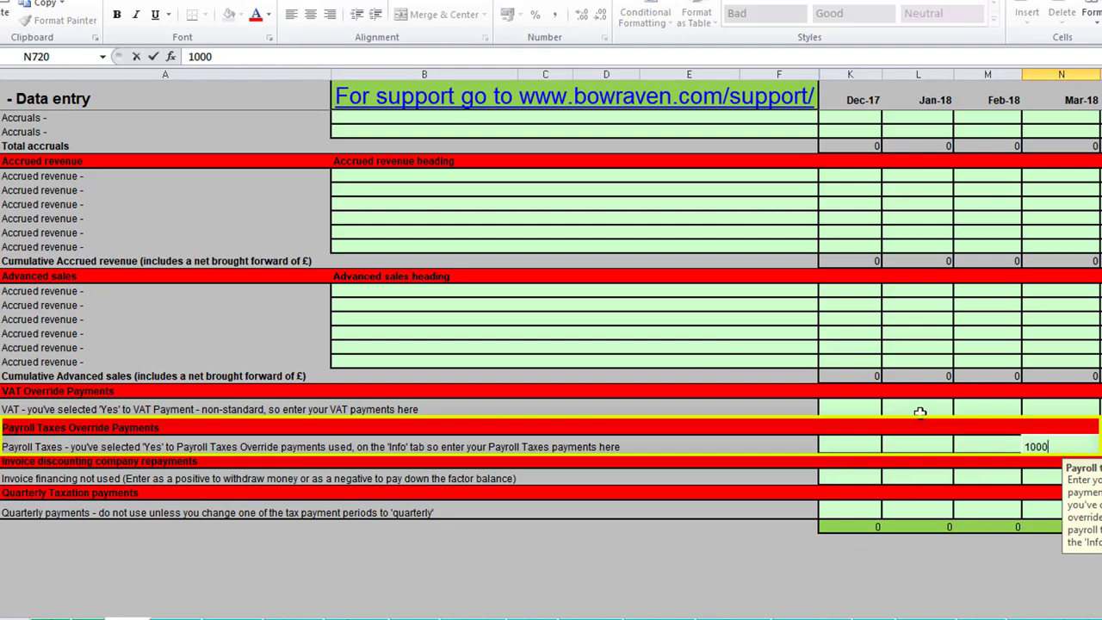
pyautogui.press('Return')
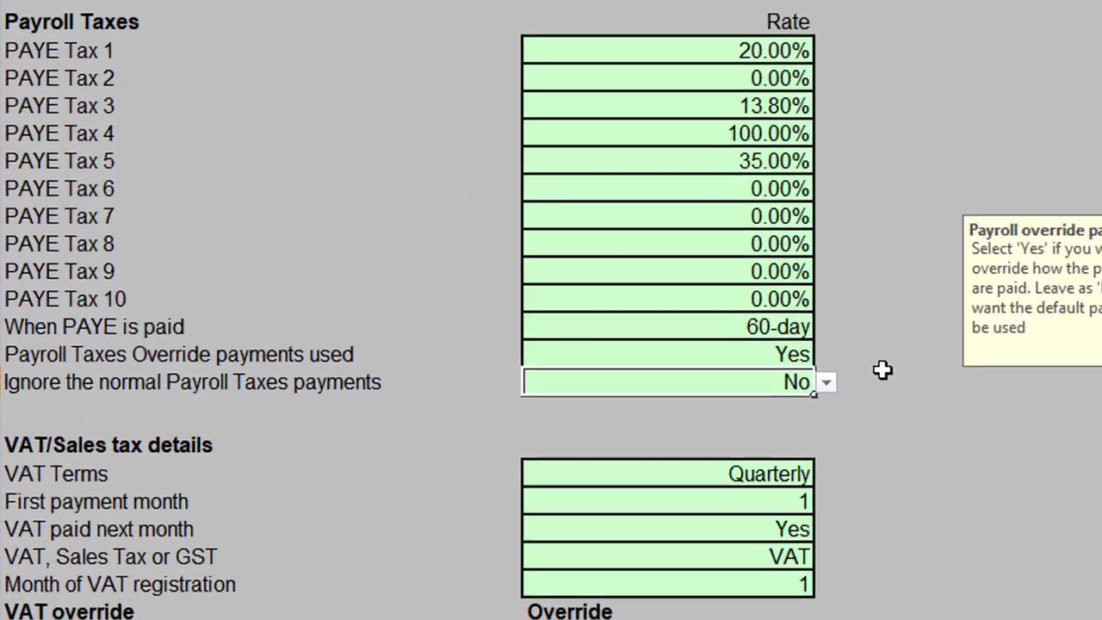
# Set Ignore the normal Payroll Taxes payments to Yes in the company information
pyautogui.click(865, 365)
pyautogui.click(746, 390)
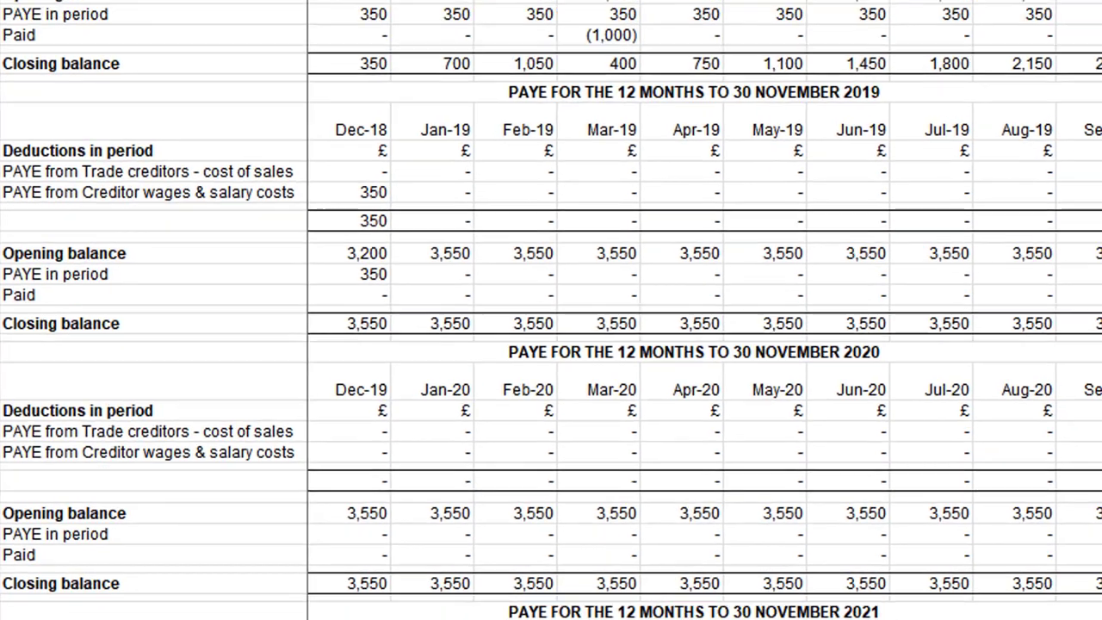
# Examine the PAYE balances in the payroll taxes report and the PAYE creditor line in the balance sheet
pyautogui.press('Down')
pyautogui.press('Down')
pyautogui.press('Down')
pyautogui.press('Down')
pyautogui.press('Down')
pyautogui.press('Down')
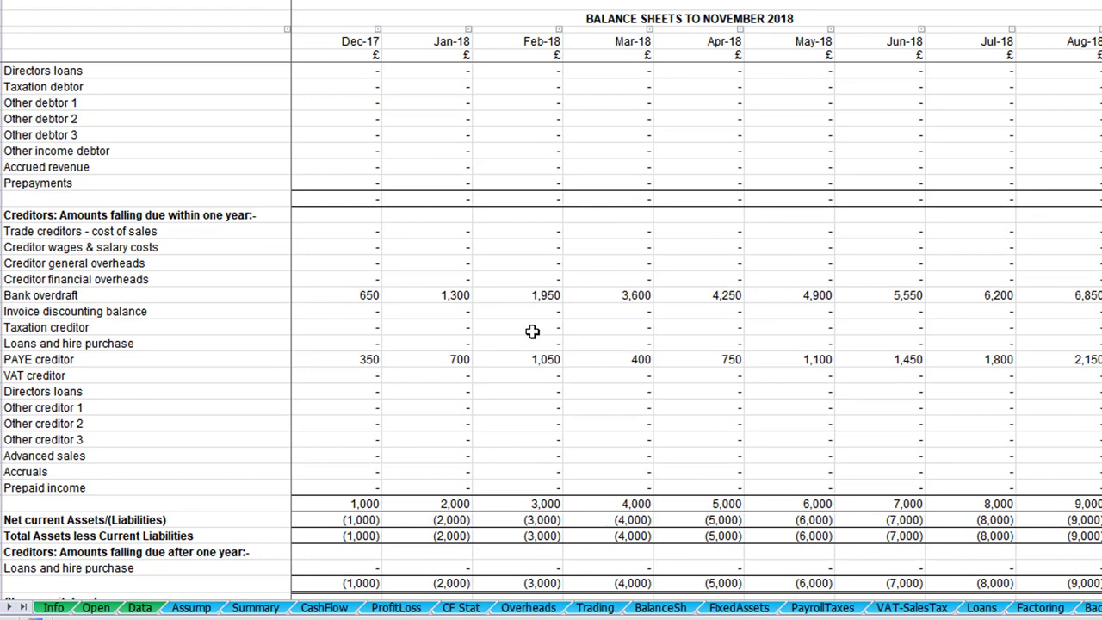
pyautogui.scroll(-1, 531, 330)
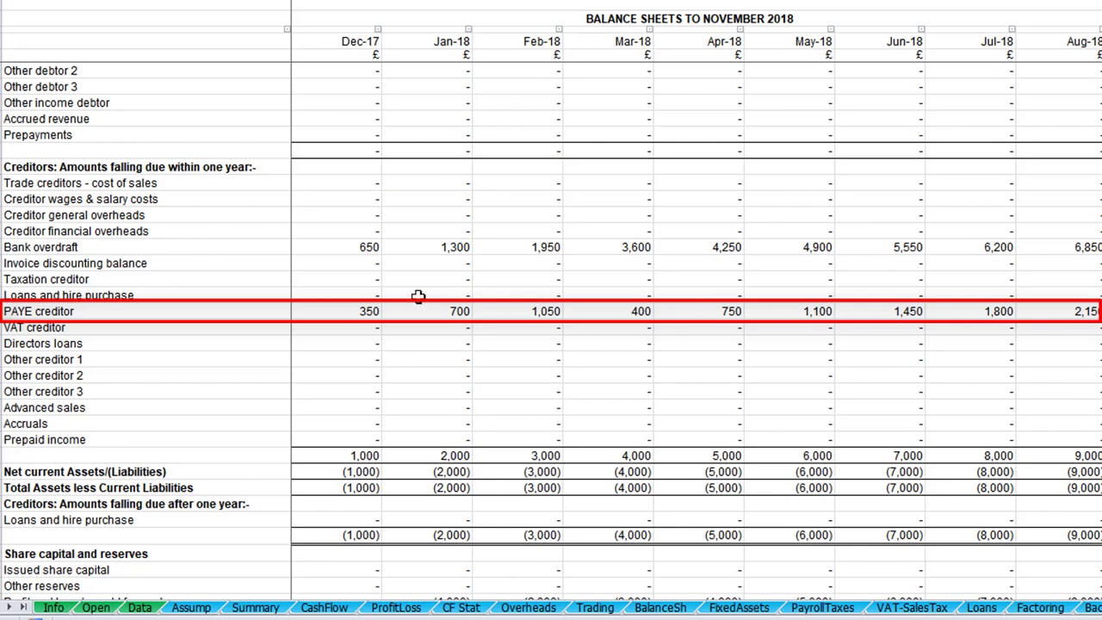
# Set both Ignore the normal Payroll Taxes payments and Payroll Taxes Override payments used to No in the company information
pyautogui.click(54, 606)
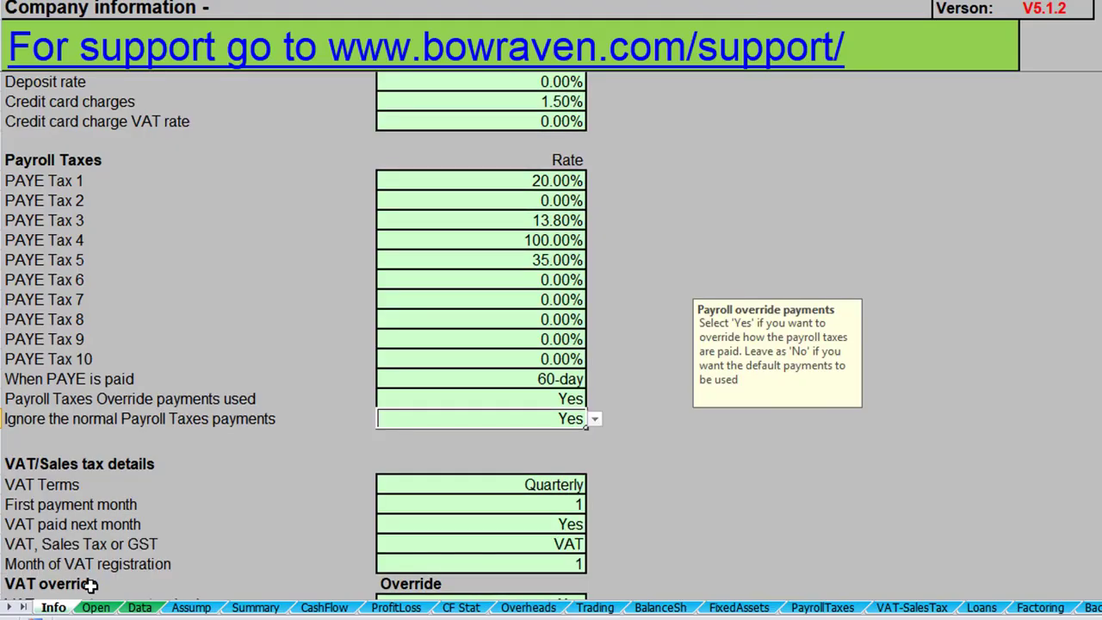
pyautogui.click(593, 420)
pyautogui.click(548, 447)
pyautogui.click(555, 399)
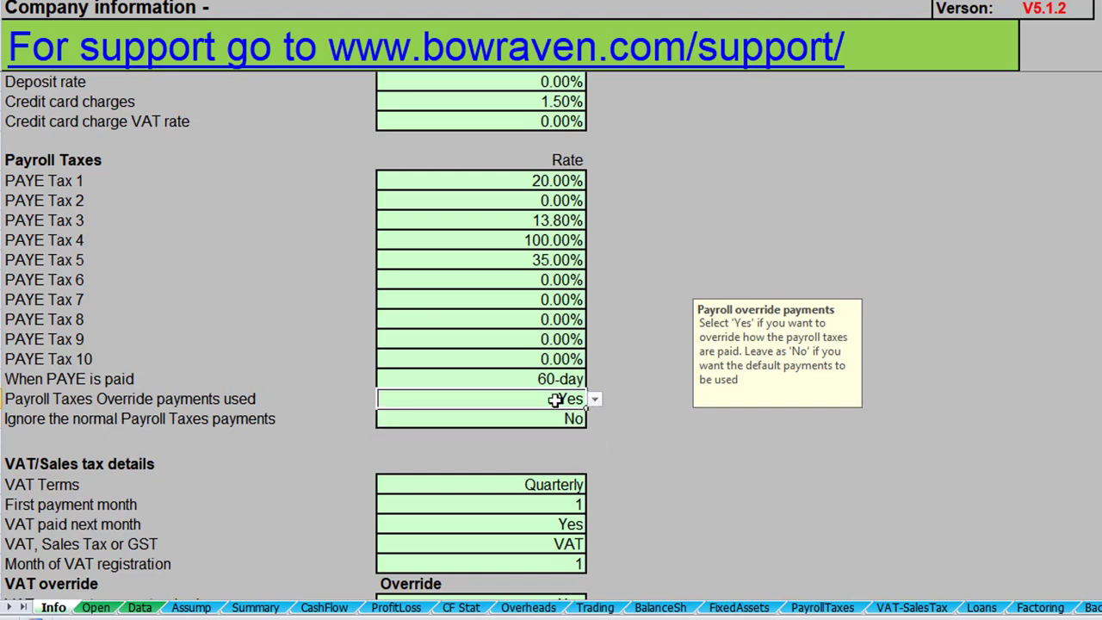
pyautogui.click(594, 401)
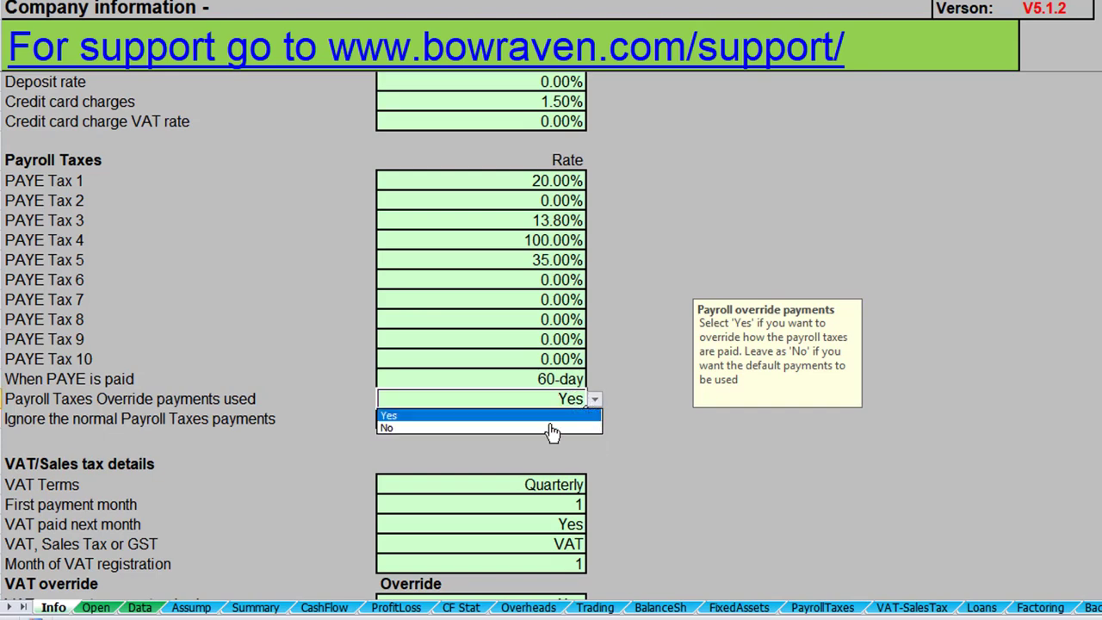
pyautogui.click(521, 428)
# Choose a different payment period for When PAYE is paid in the Payroll Taxes section
pyautogui.click(539, 378)
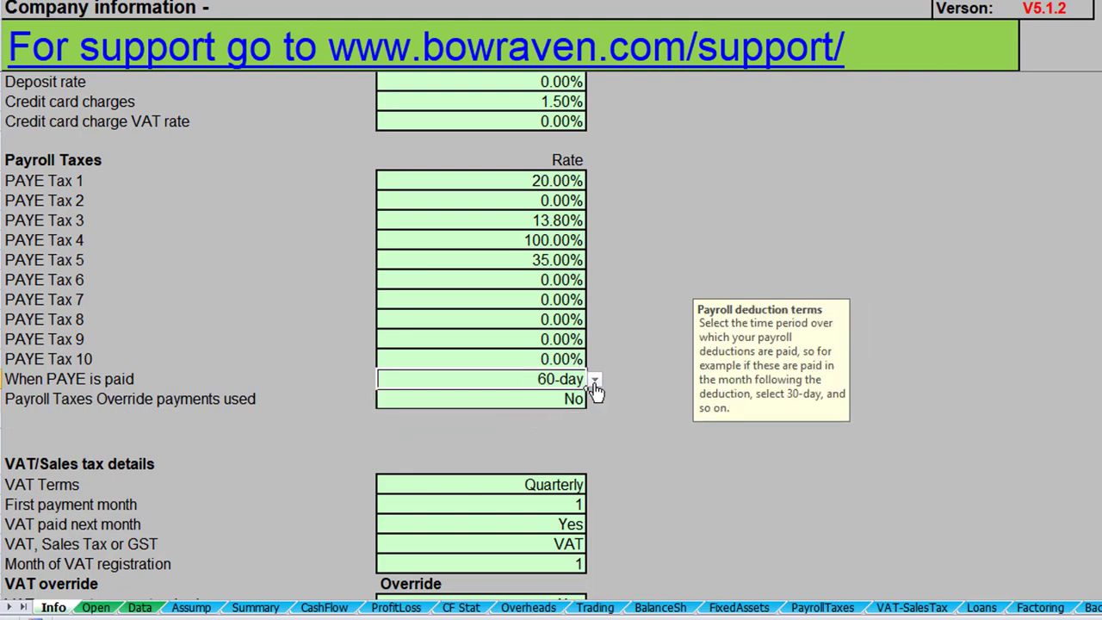
pyautogui.click(593, 379)
pyautogui.click(455, 415)
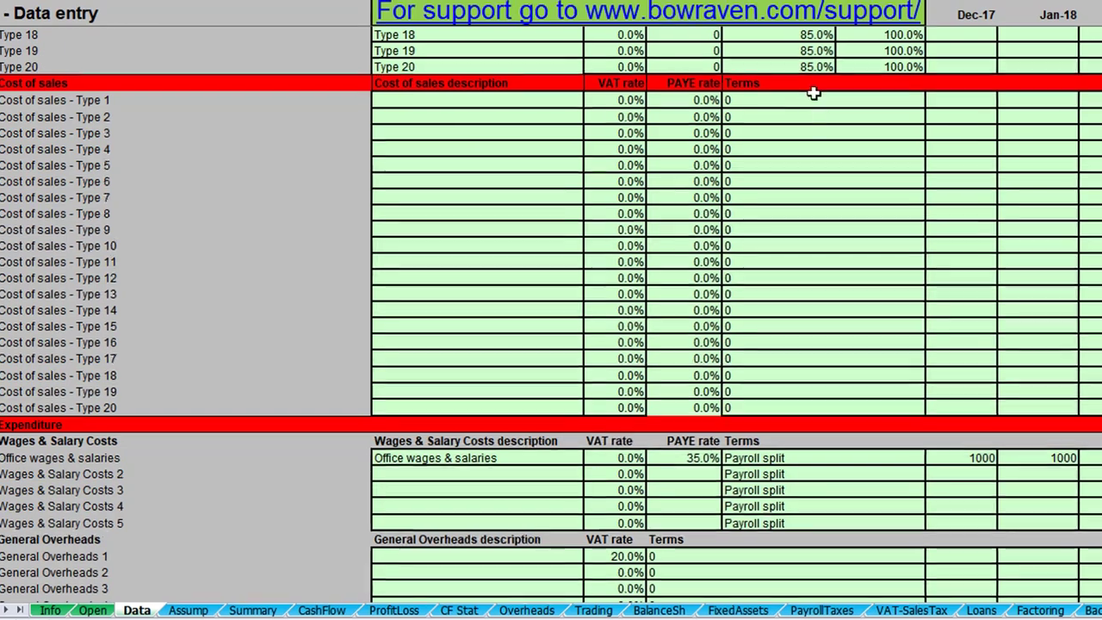
# Set the payment terms of the first Cost of sales line to Payroll split
pyautogui.click(816, 97)
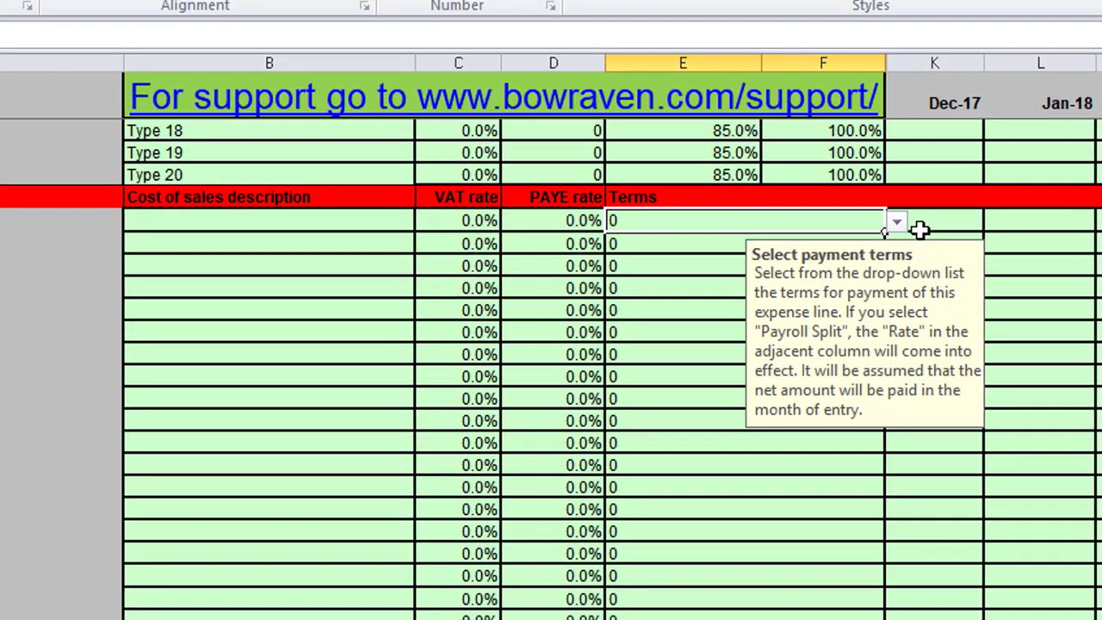
pyautogui.click(896, 222)
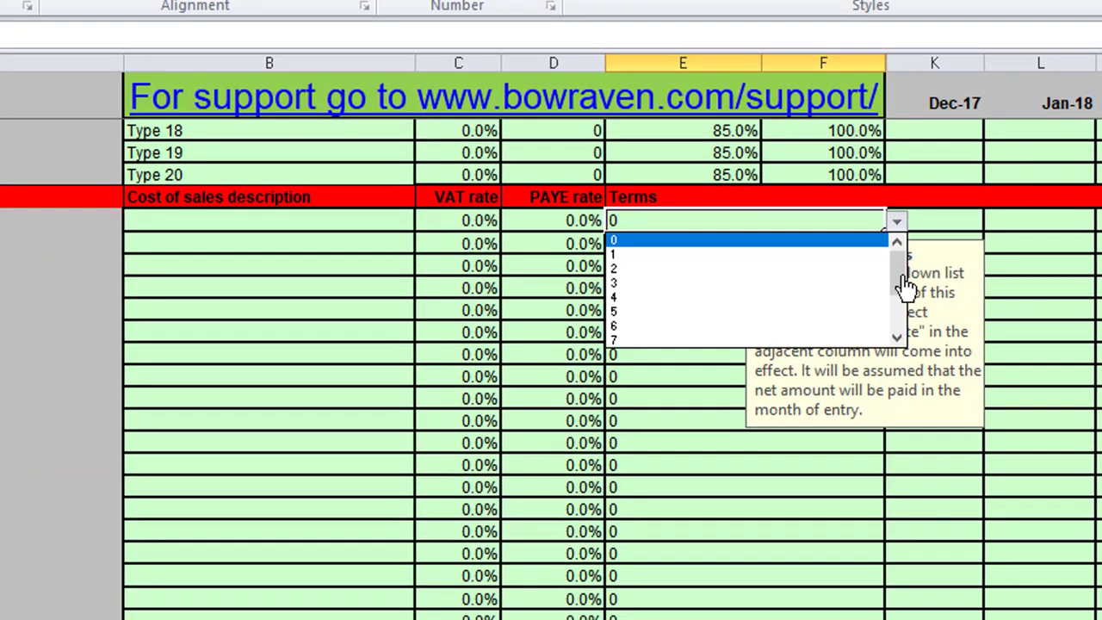
pyautogui.moveTo(903, 285); pyautogui.dragTo(898, 322)
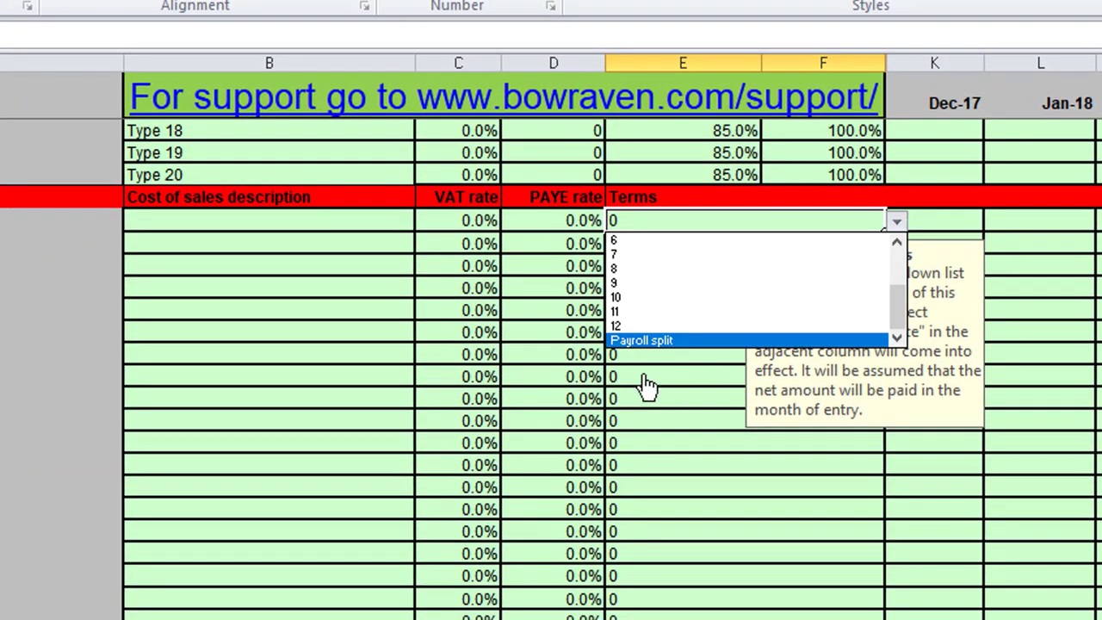